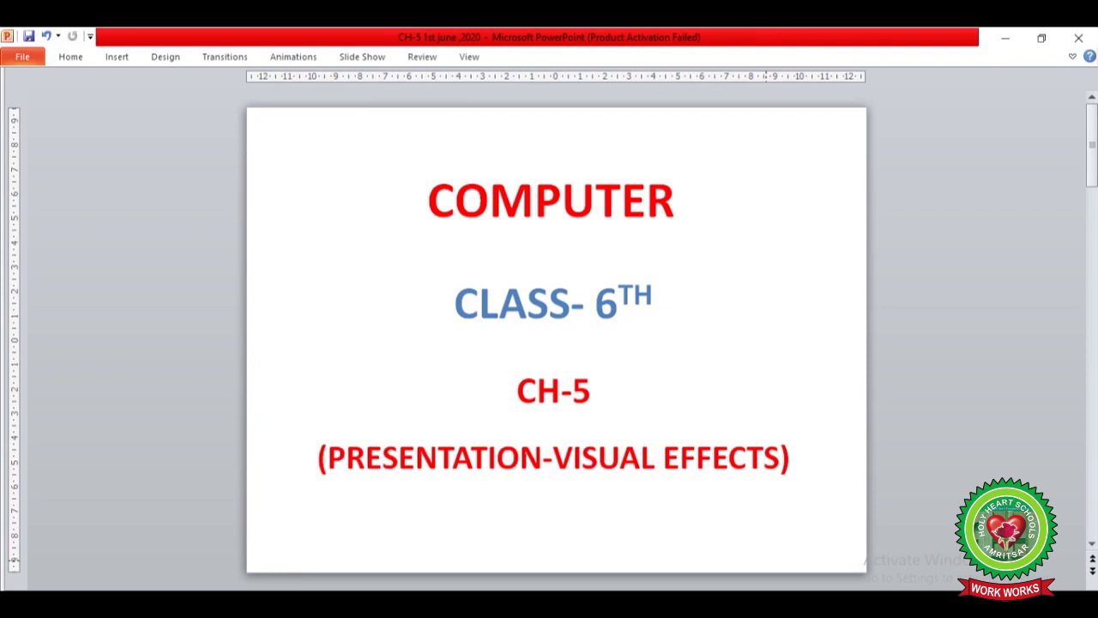
- Advance from the title slide to the 'Topics to be discussed:' slide listing seven topics
key(Page_Down)
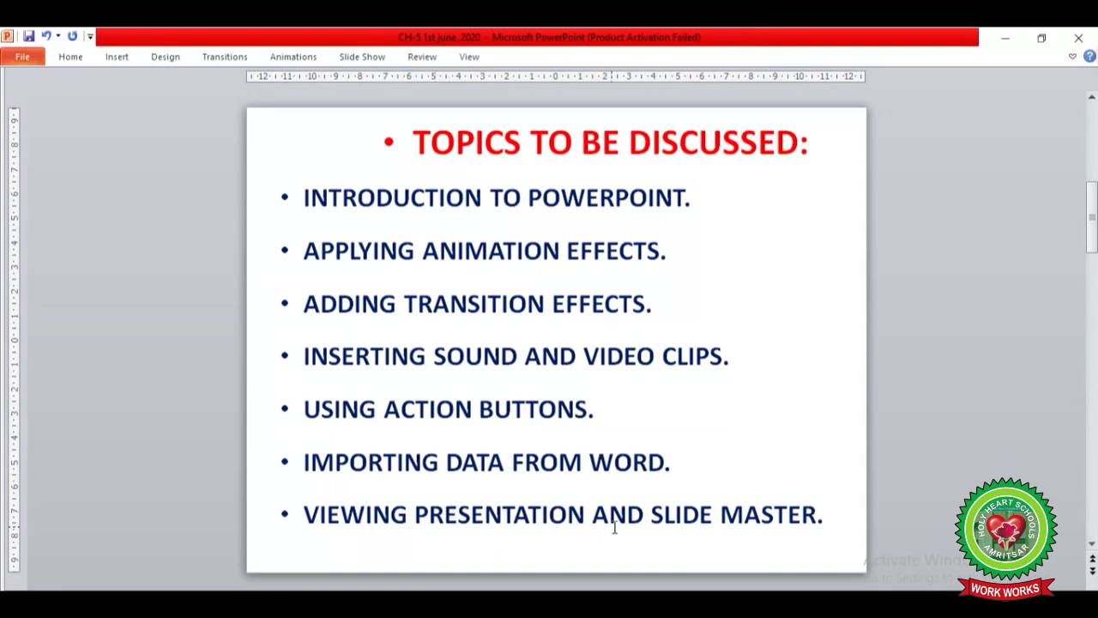
- Move through the slides to 'Topics to be discussed in a day', then switch to CH-5.pdf in Chrome
scroll(614, 530, down, 2)
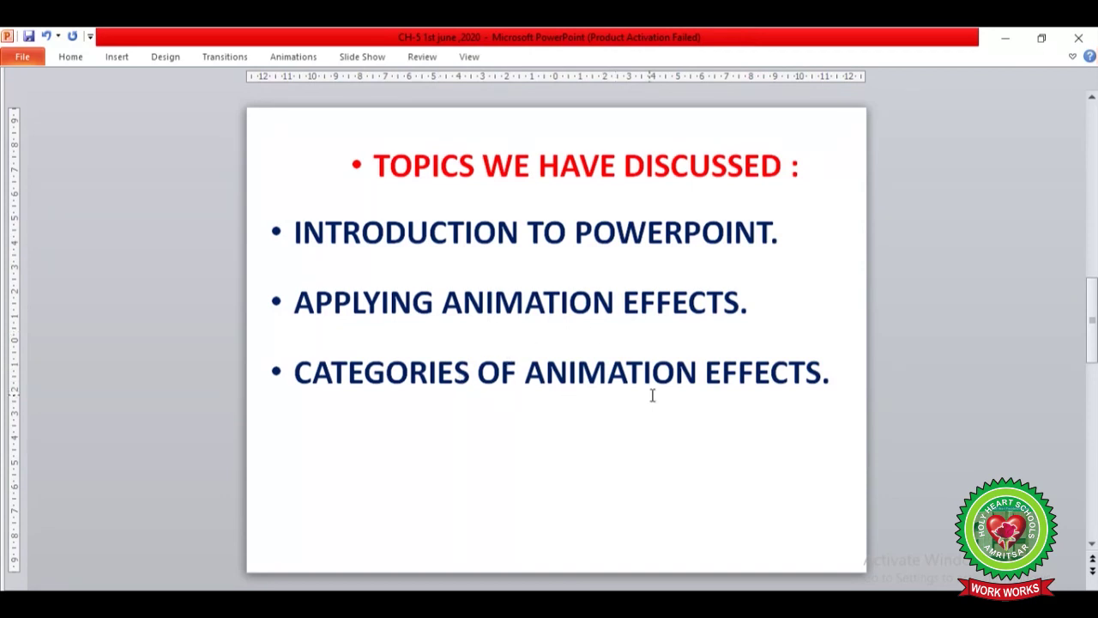
mouse_move(592, 589)
click(592, 548)
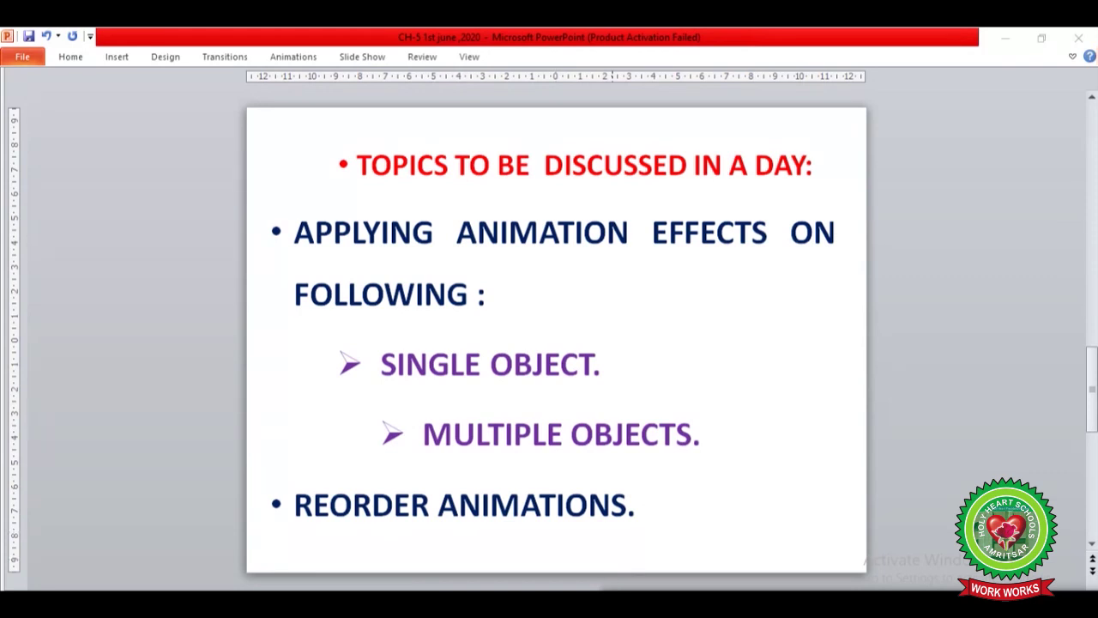
key(alt+Tab)
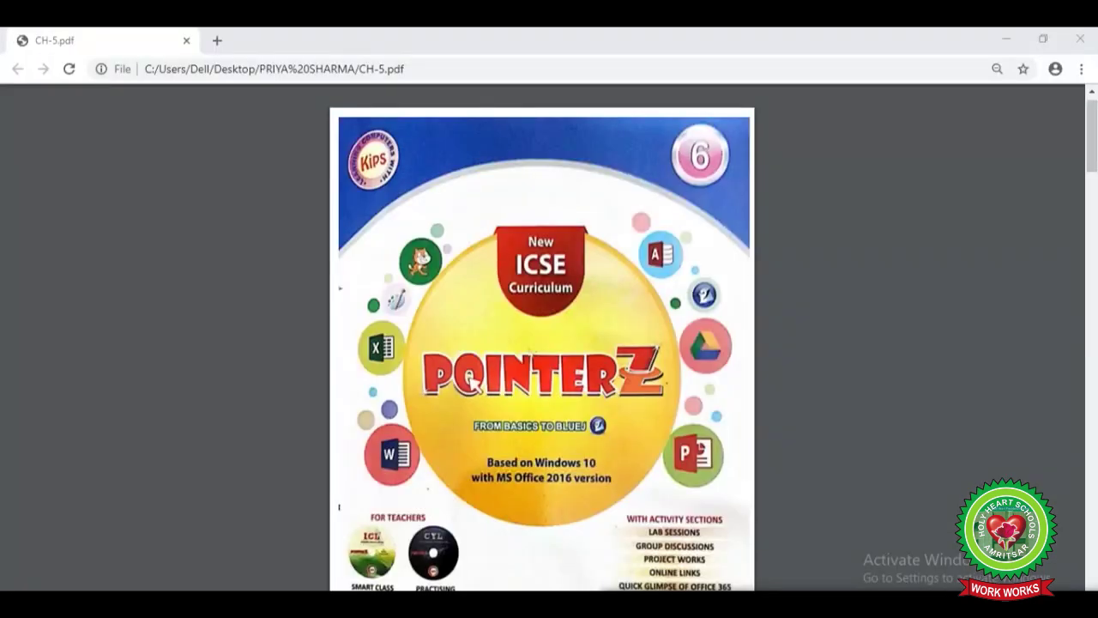
- Scroll CH-5.pdf to page 47 on animation timing and zoom in to read it
scroll(471, 381, down, 20)
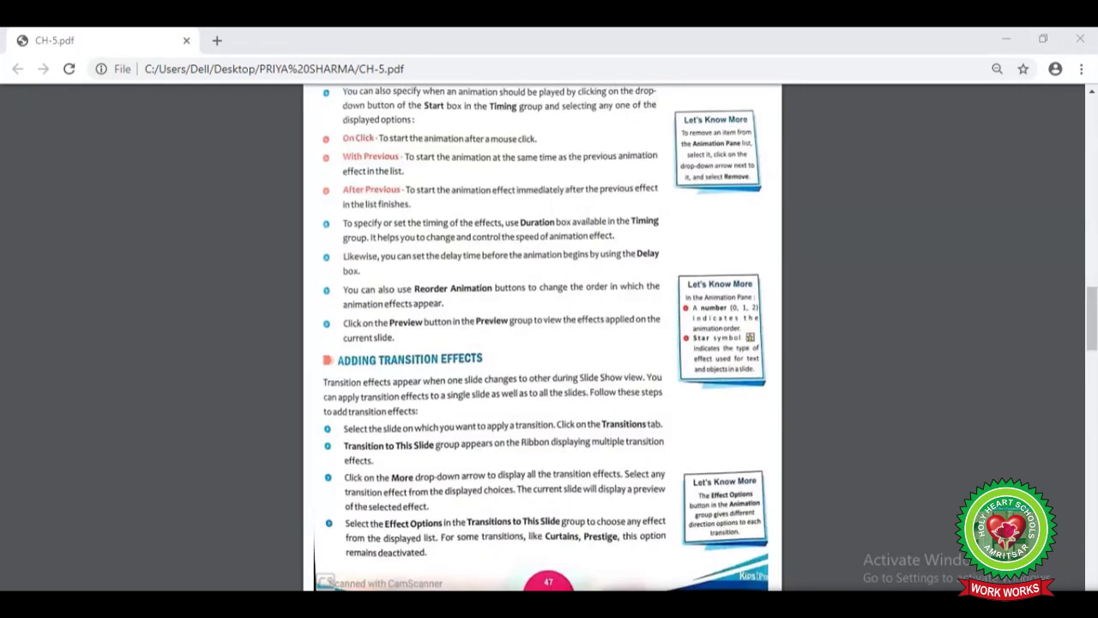
key(ctrl+equal)
key(ctrl+equal)
key(ctrl+equal)
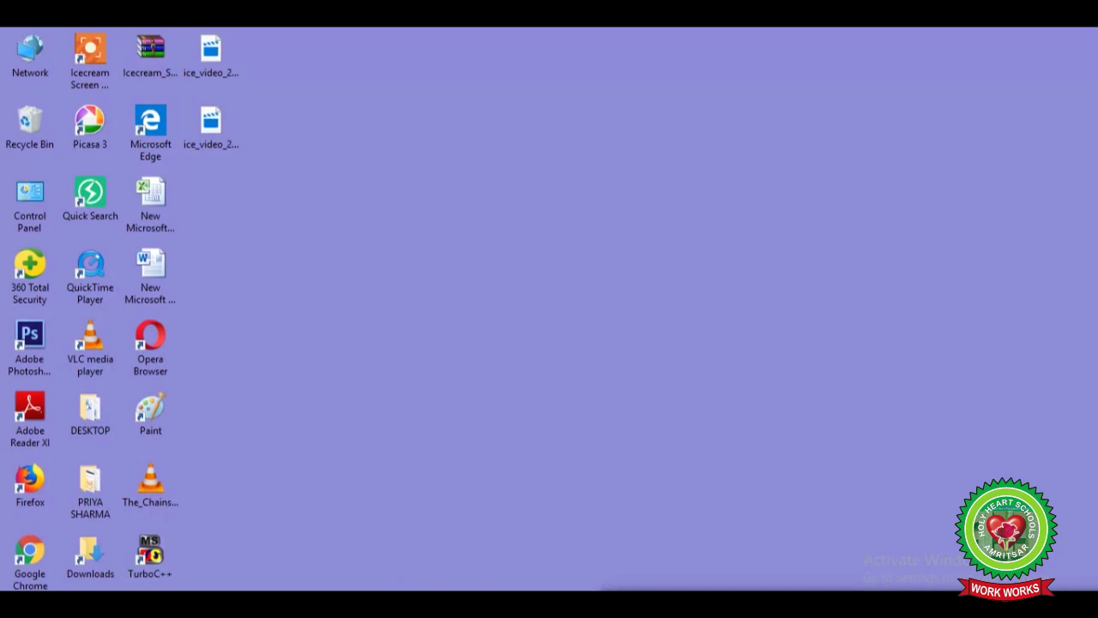
- Launch PowerPoint 2010 from the Start menu to open the SAVE TREES presentation
key(super)
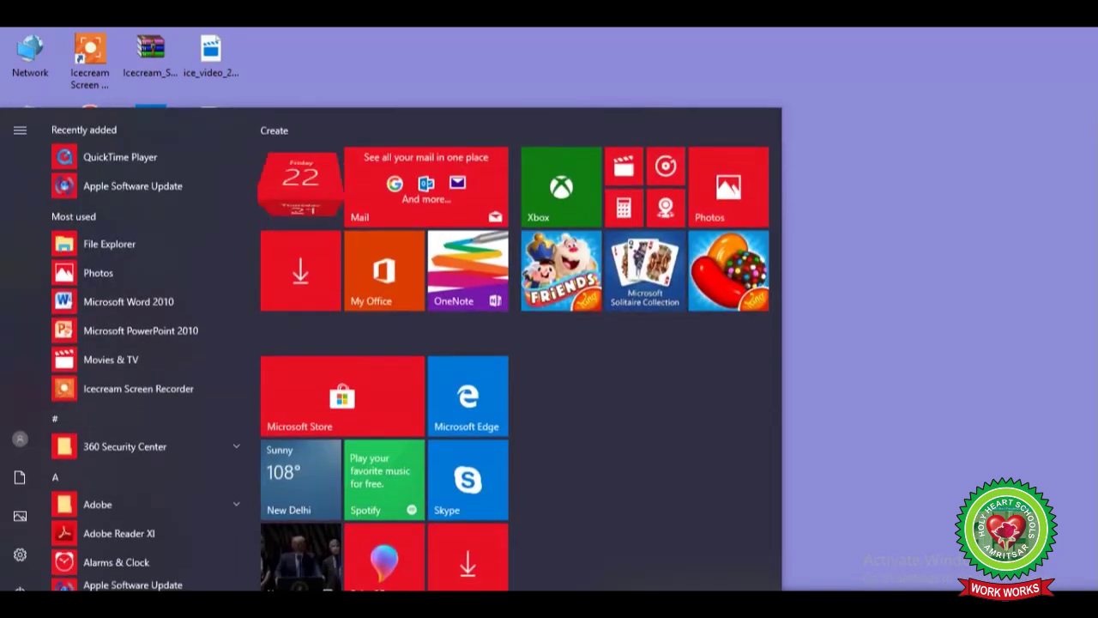
click(227, 334)
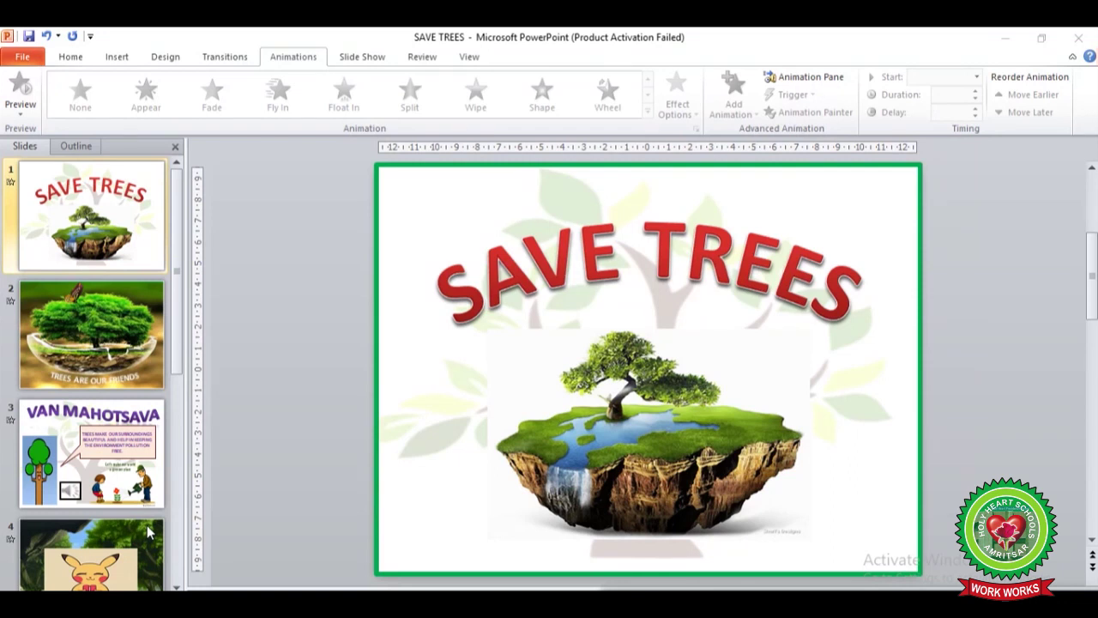
- Select the SAVE TREES slide, then open slide 3, VAN MAHOTSAVA, for editing
click(137, 215)
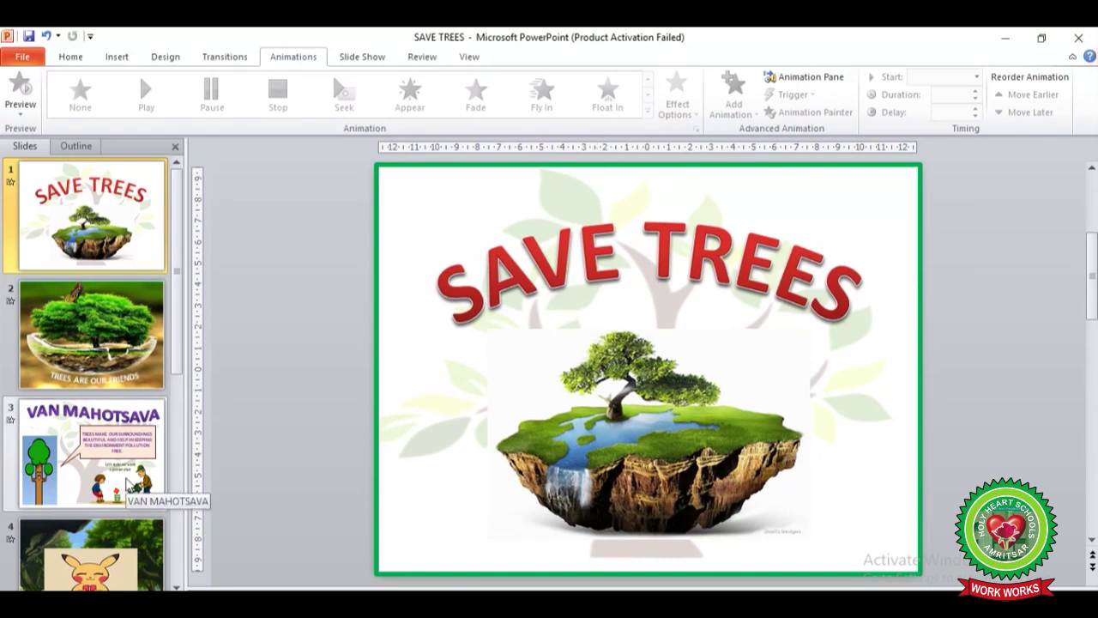
click(129, 487)
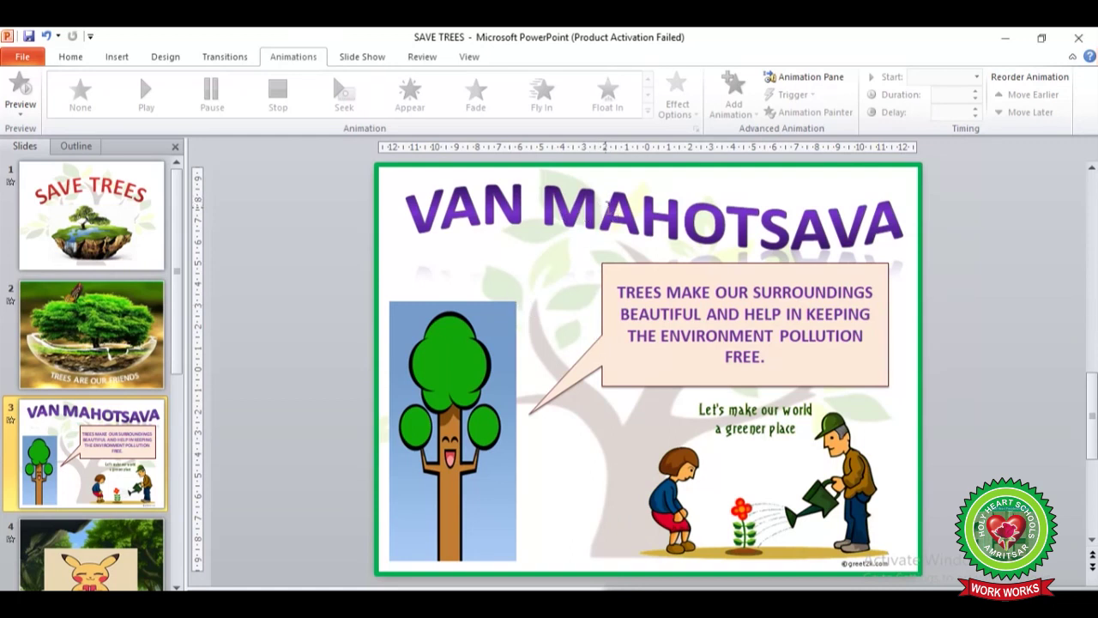
- Apply the Shape entrance animation to the VAN MAHOTSAVA title, starting On Click at 02.00
click(603, 207)
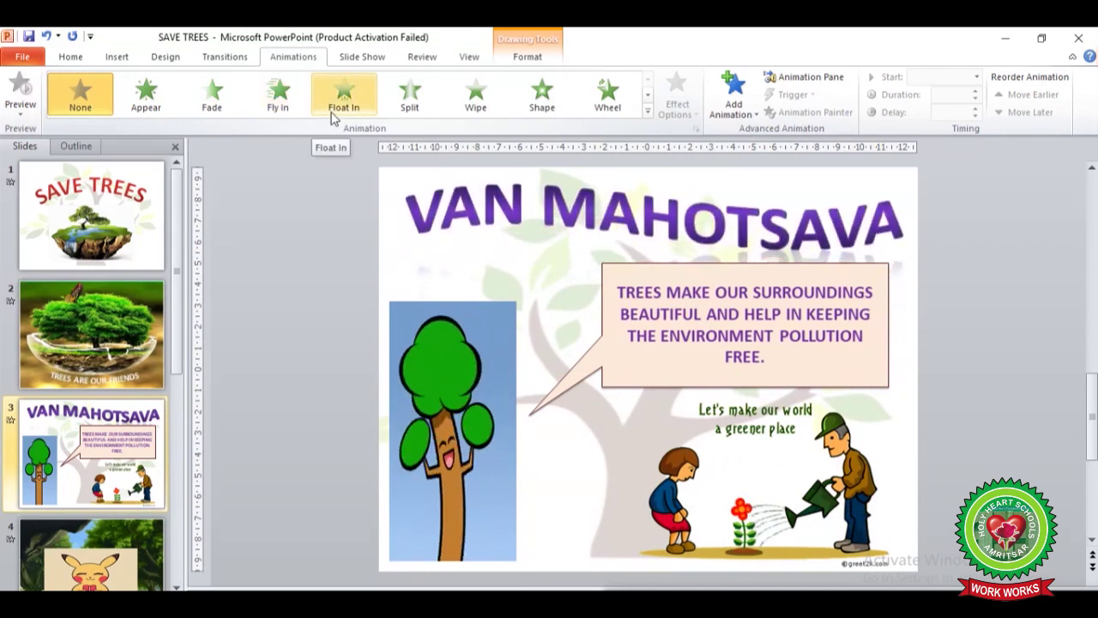
click(542, 91)
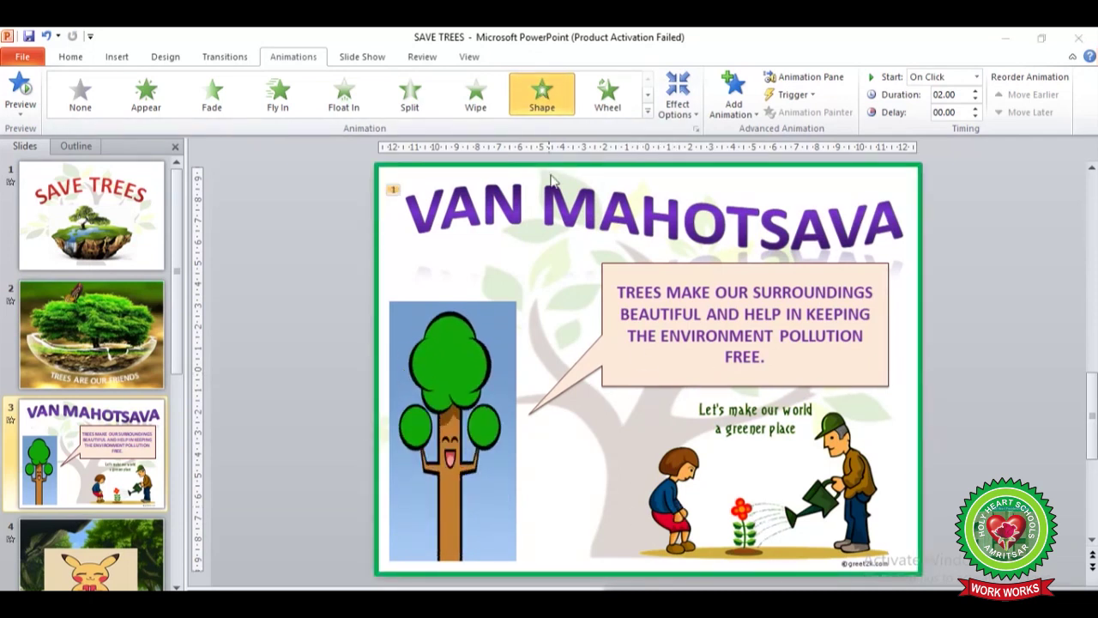
- Browse the animation and Add Animation effect lists, closing both without adding another effect
click(648, 114)
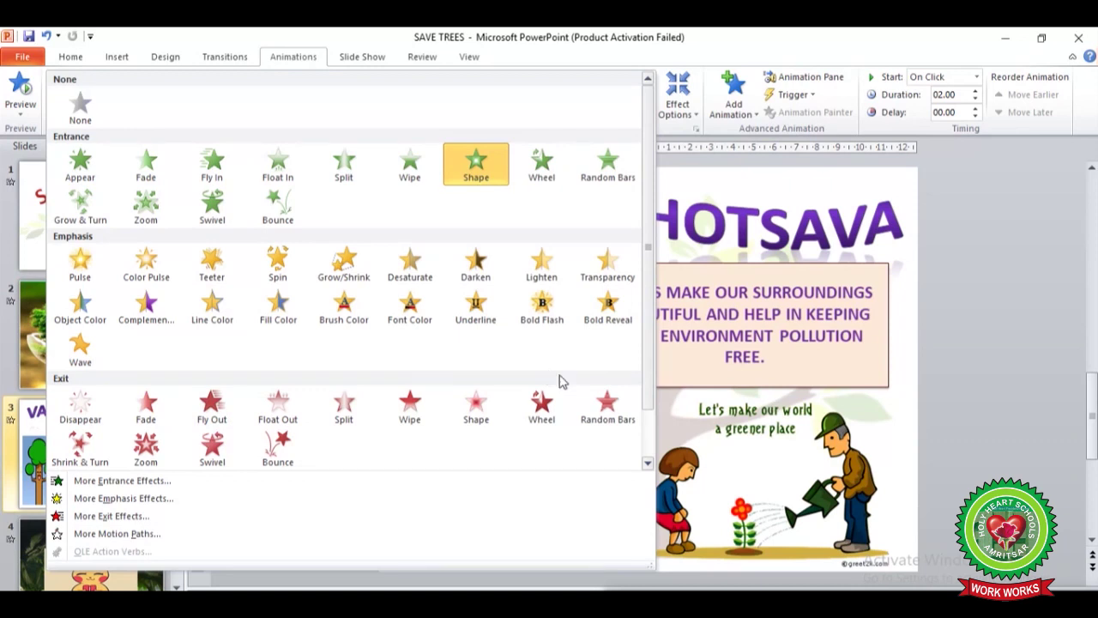
click(974, 342)
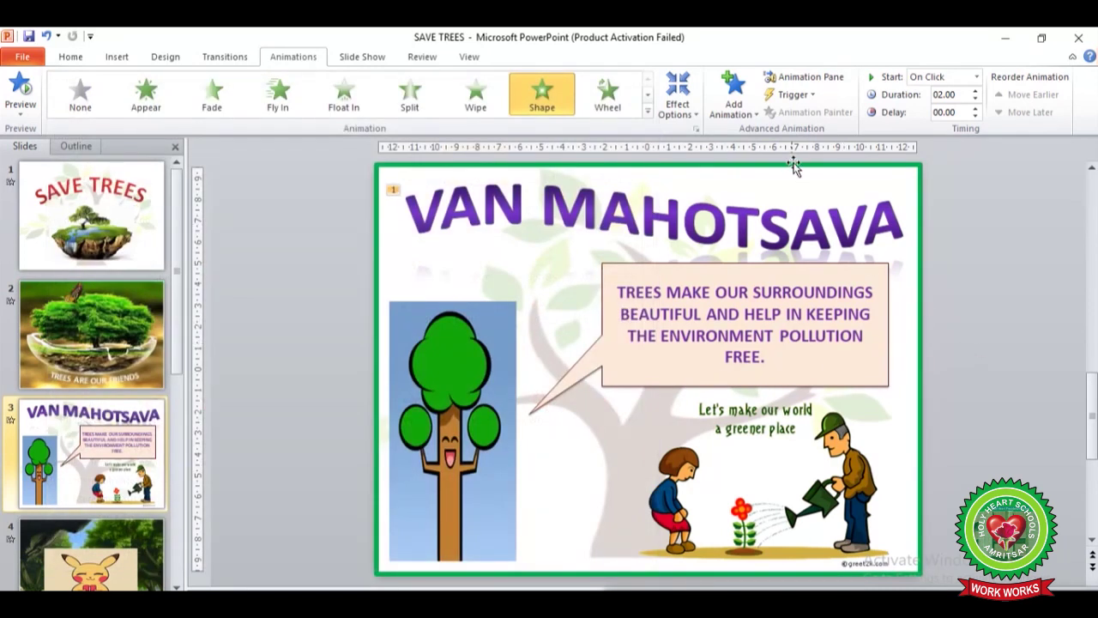
click(756, 119)
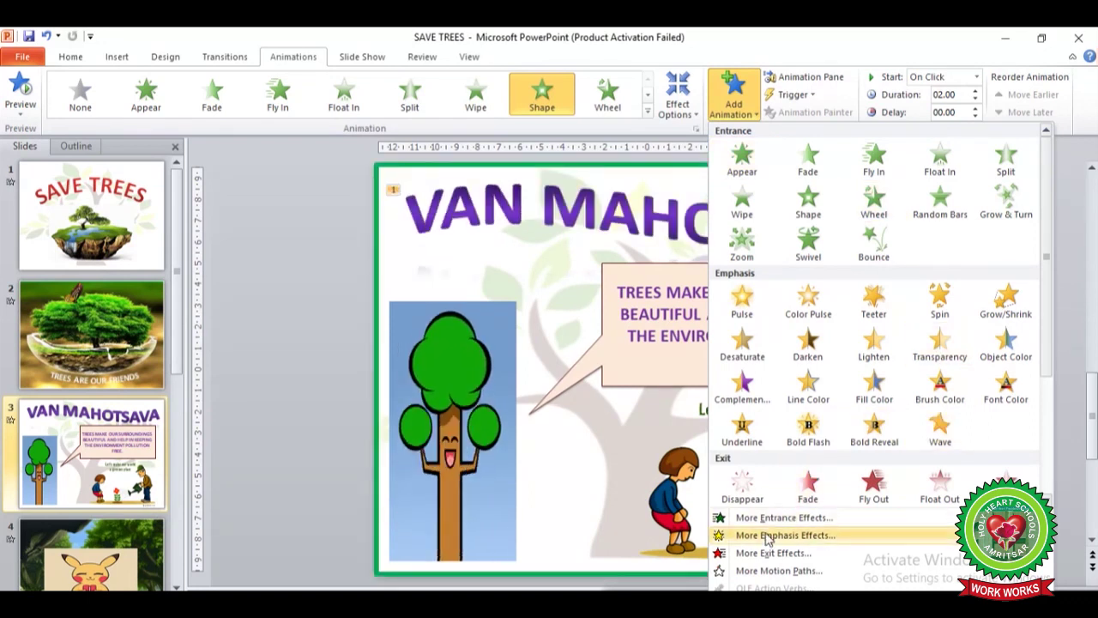
click(639, 513)
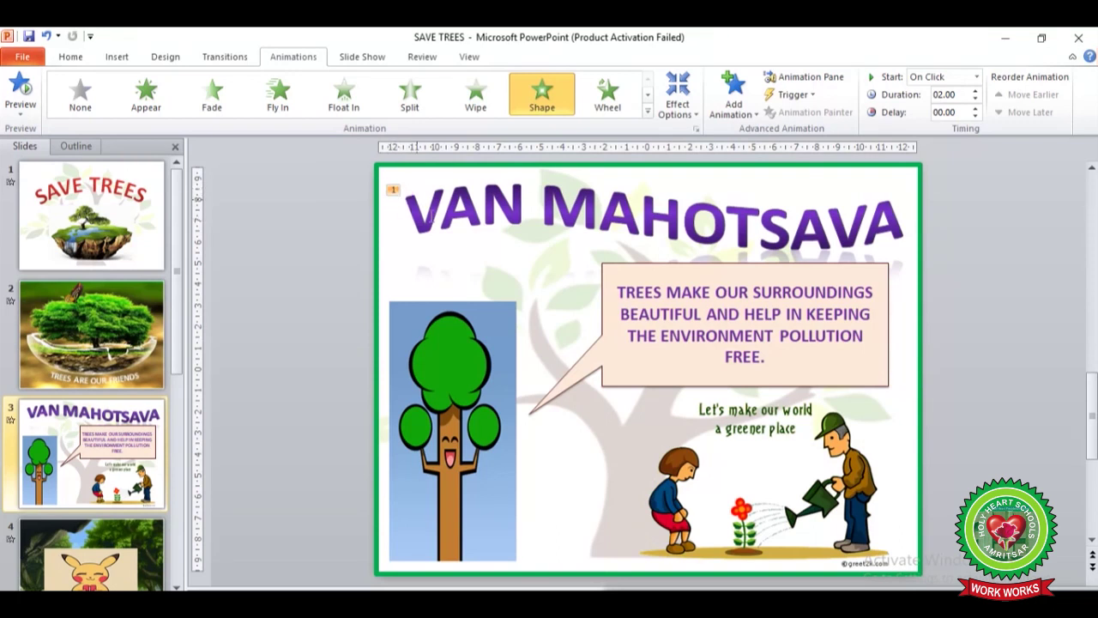
- Clear the selection, then select the VAN MAHOTSAVA title box as a whole object
click(627, 498)
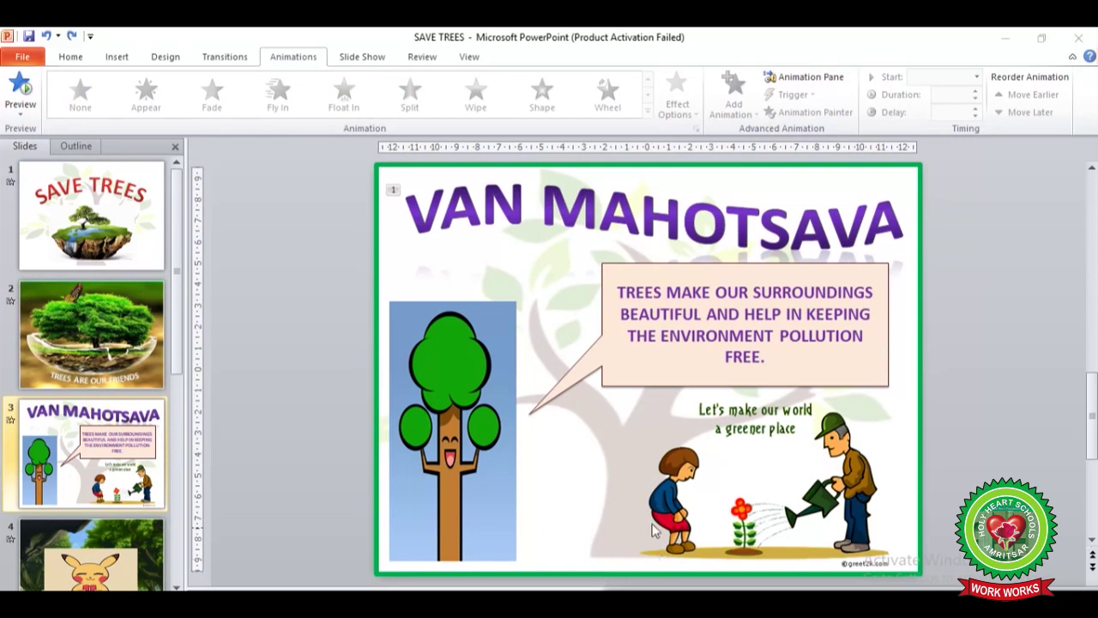
click(595, 211)
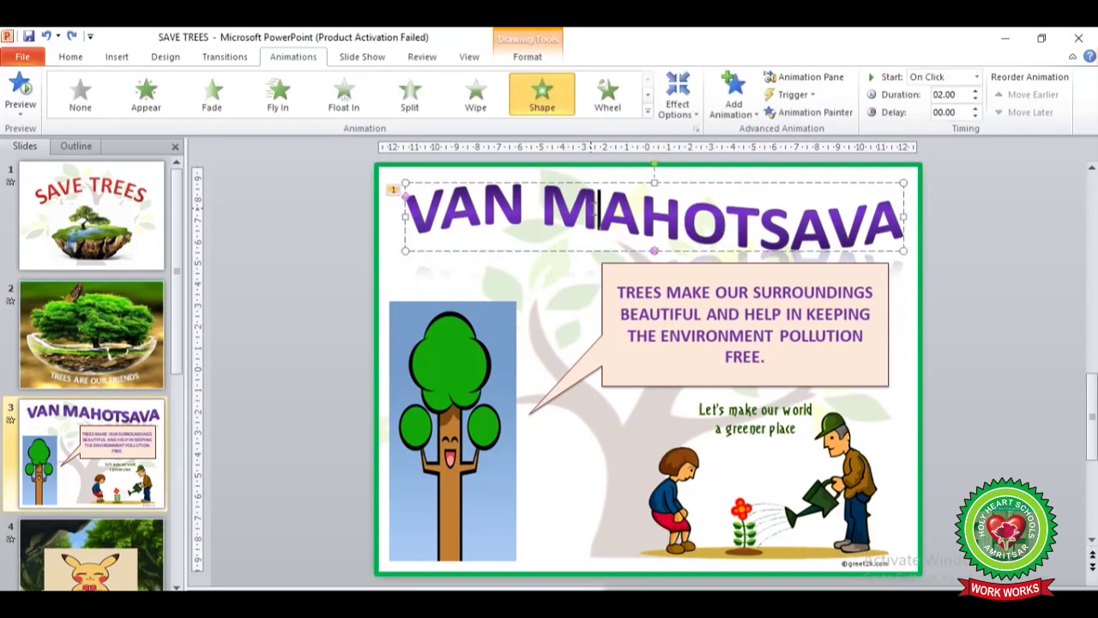
click(594, 184)
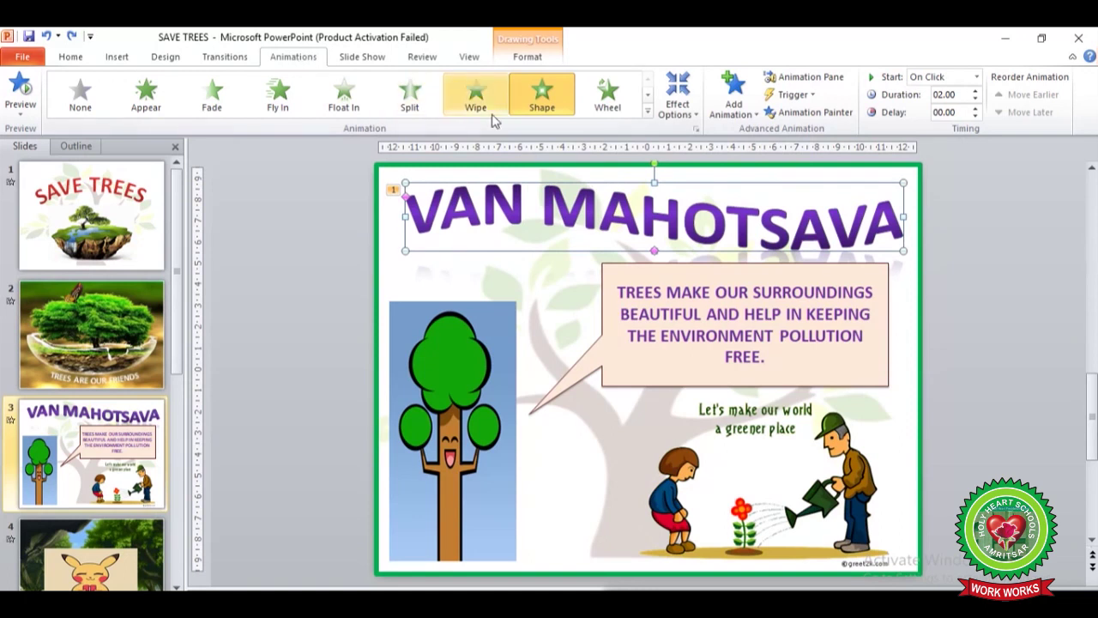
- Add an Underline emphasis animation to the title, starting On Click at 00.50
click(756, 123)
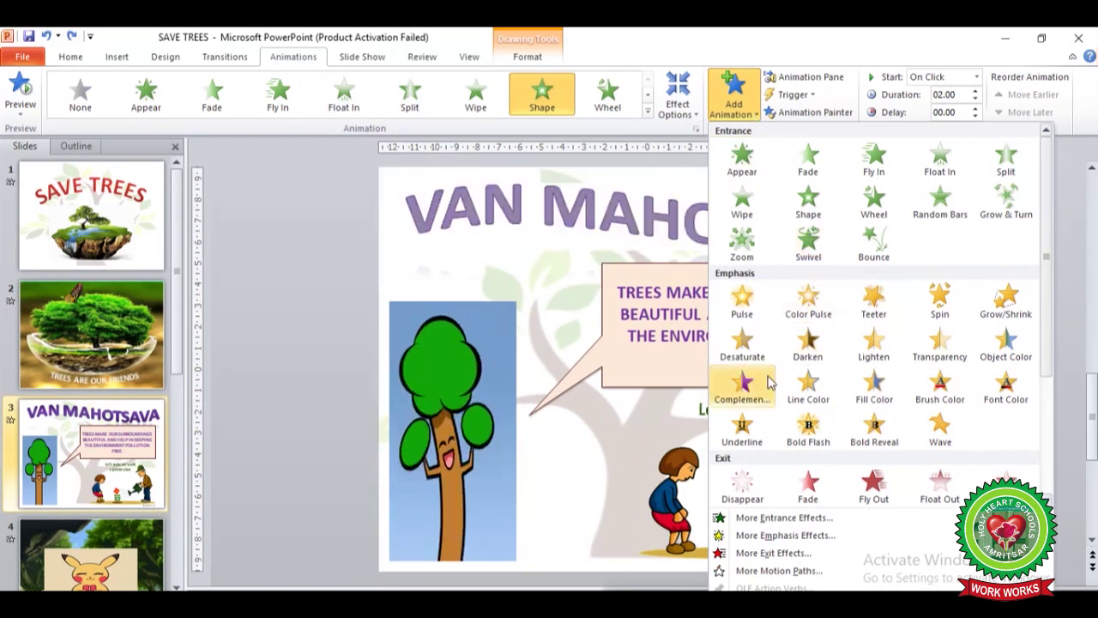
click(743, 432)
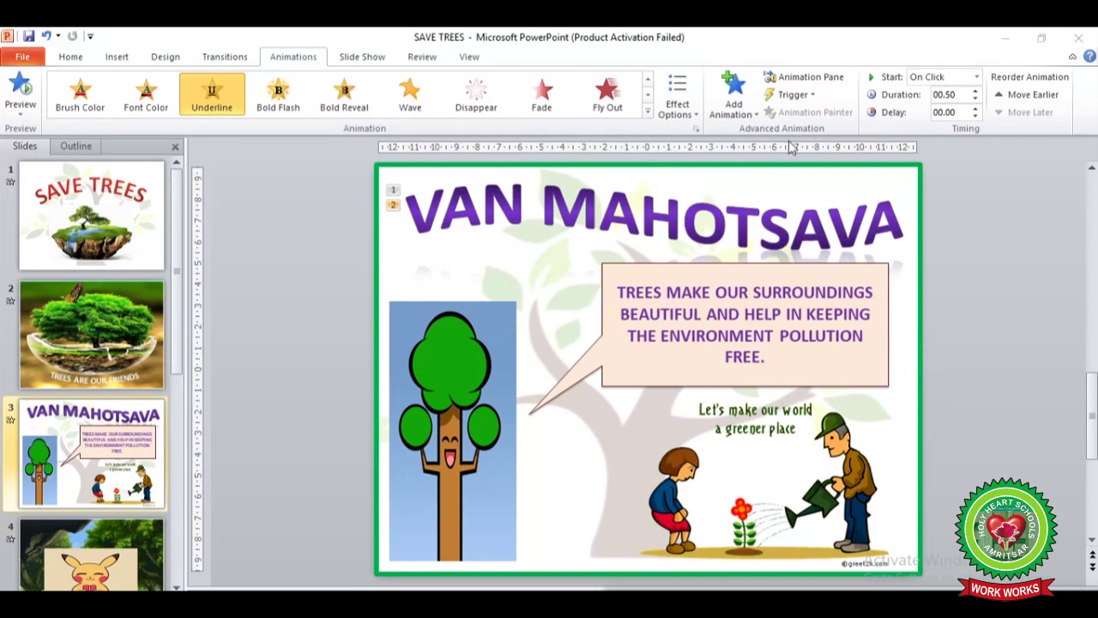
- Show the Animation Pane listing the Shape entrance and Underline emphasis in order
click(832, 82)
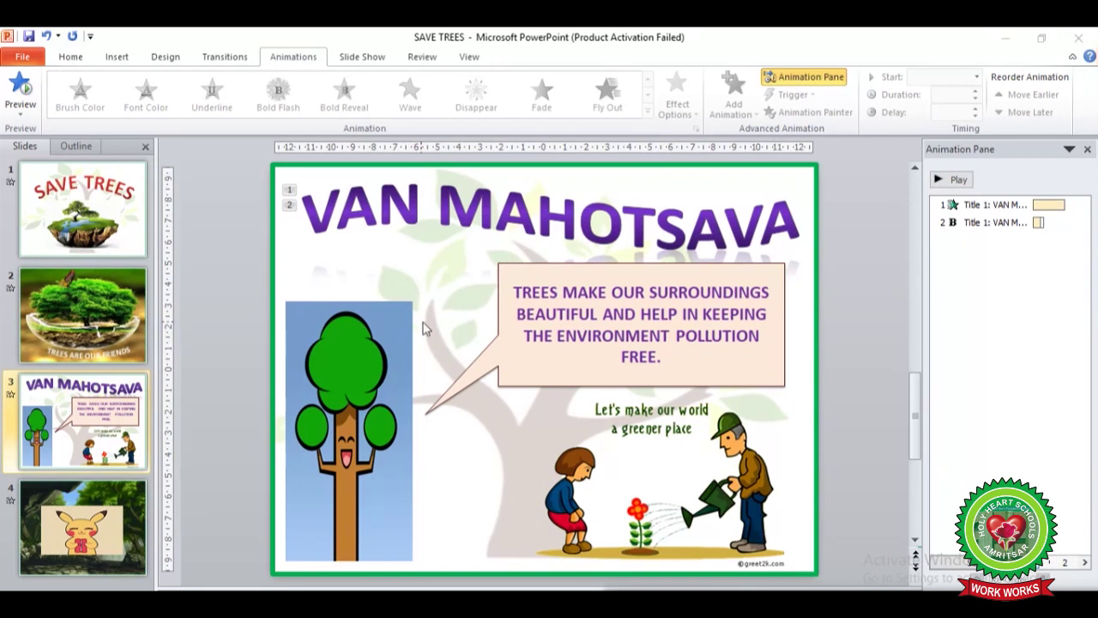
click(310, 68)
click(26, 91)
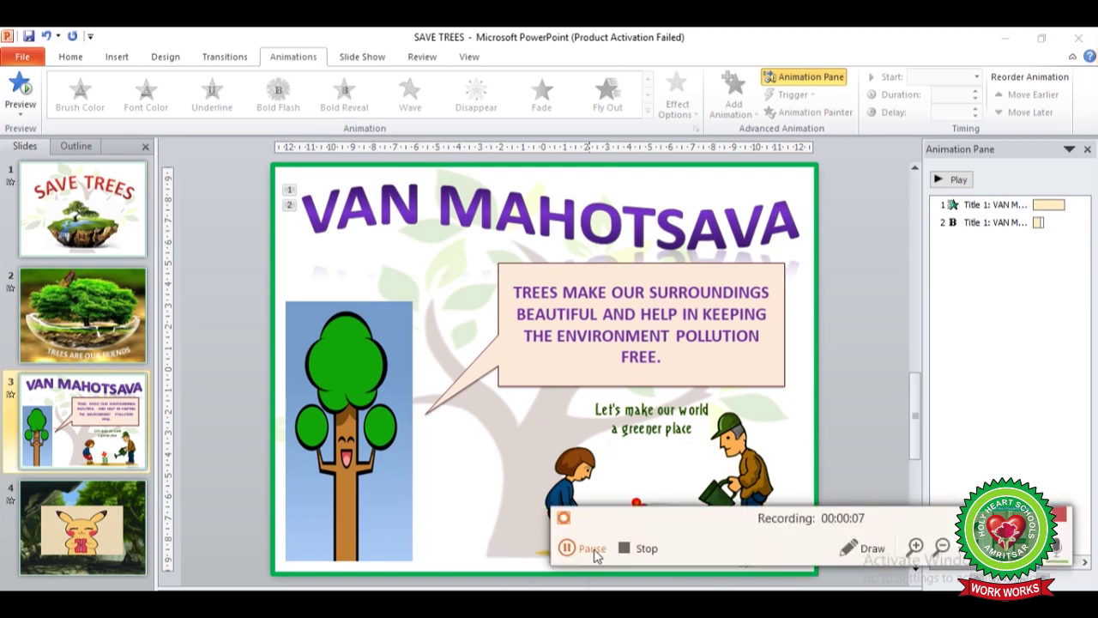
click(570, 544)
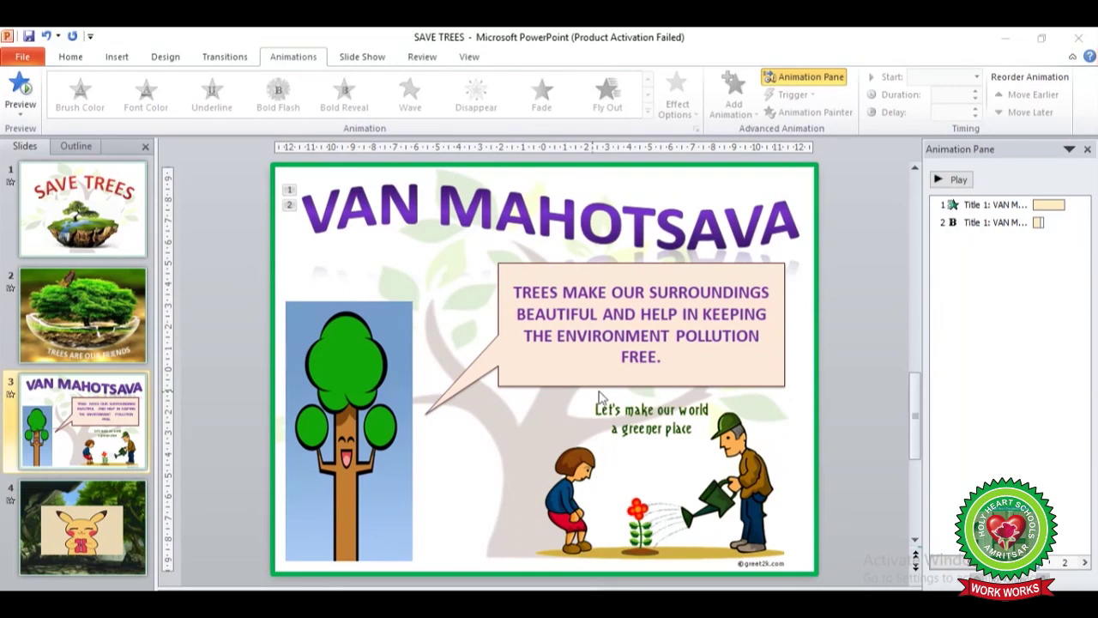
- Select the tree picture, the speech-bubble text box and the gardening picture to check their animations
click(364, 456)
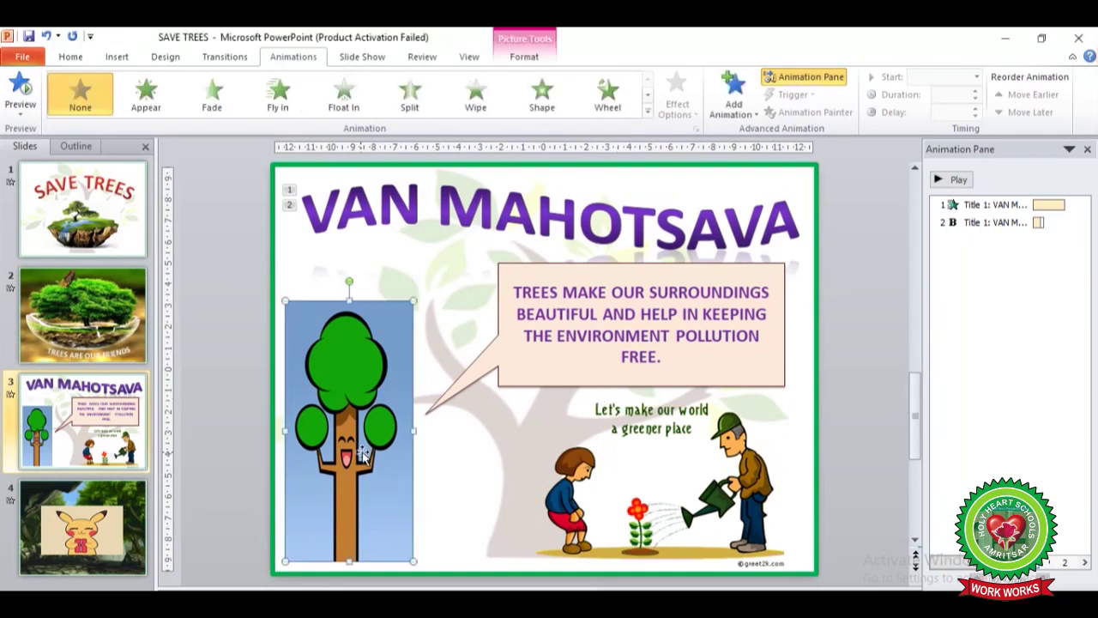
click(581, 351)
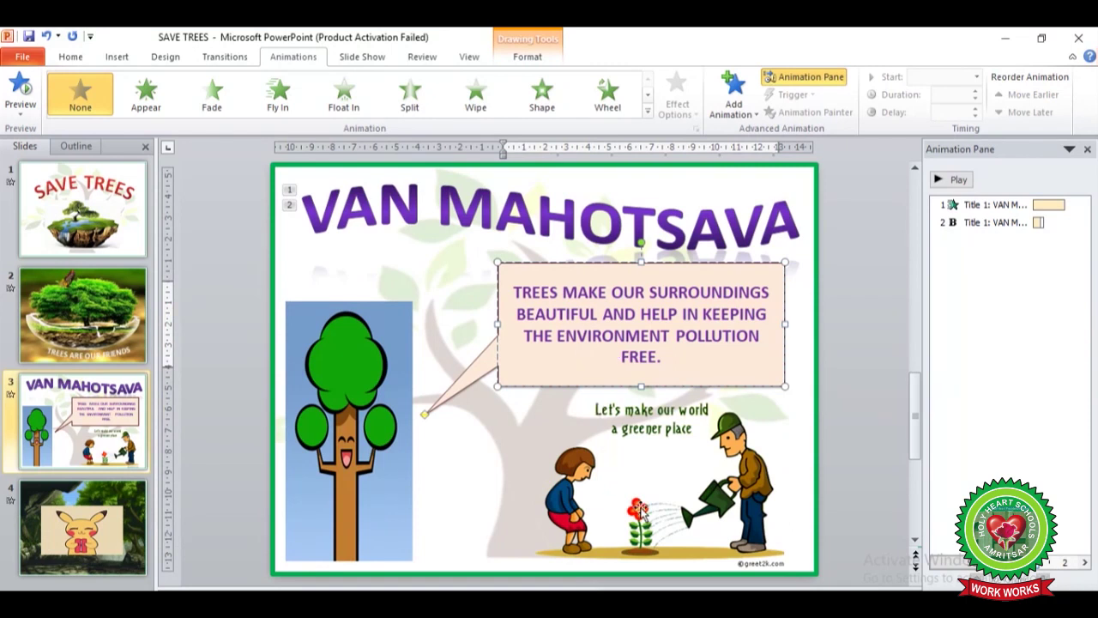
click(639, 508)
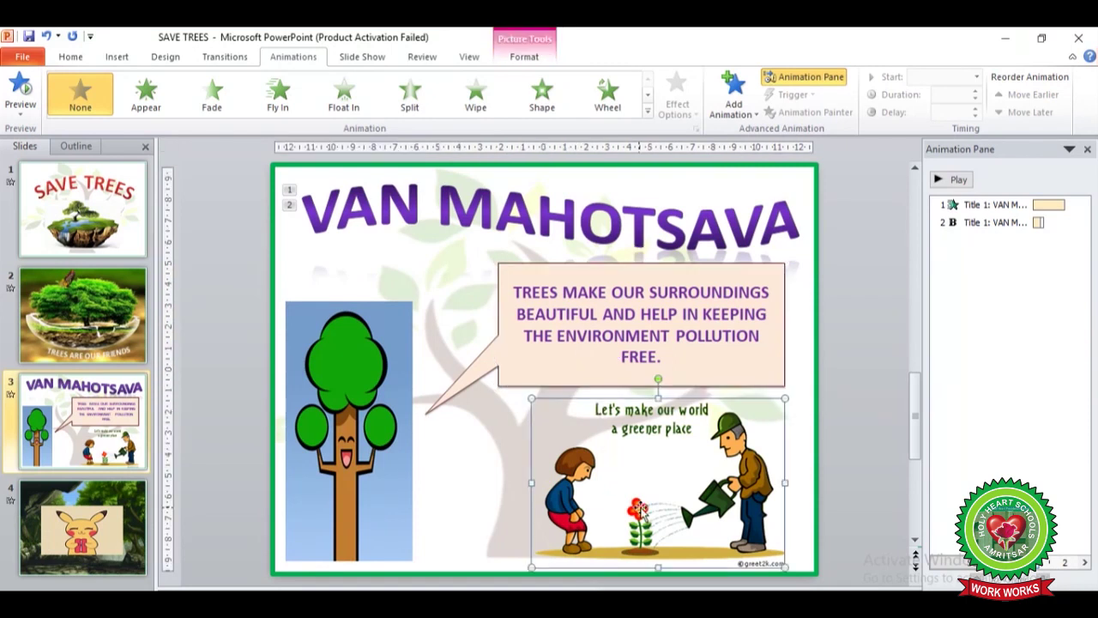